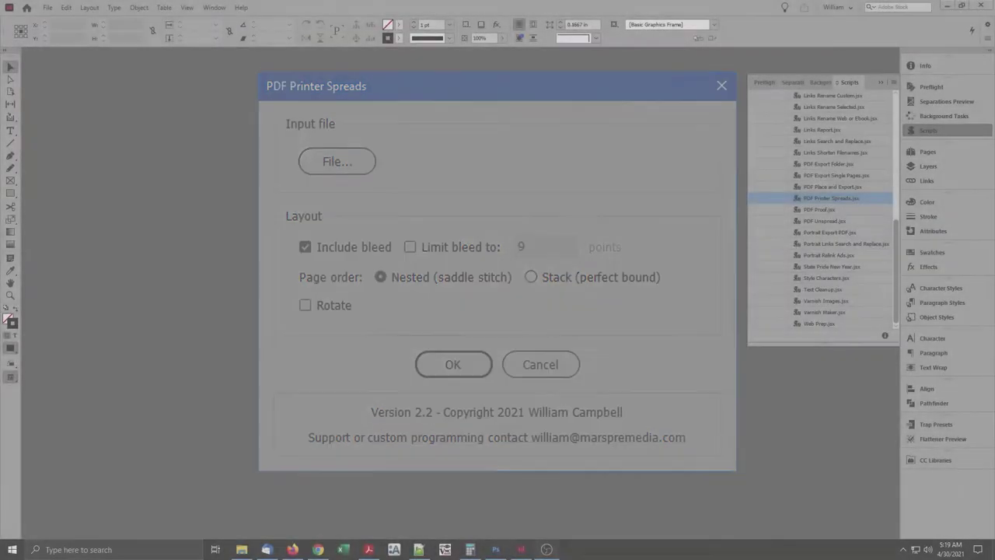
Dismiss the open PDF Printer Spreads dialog
key("Escape")
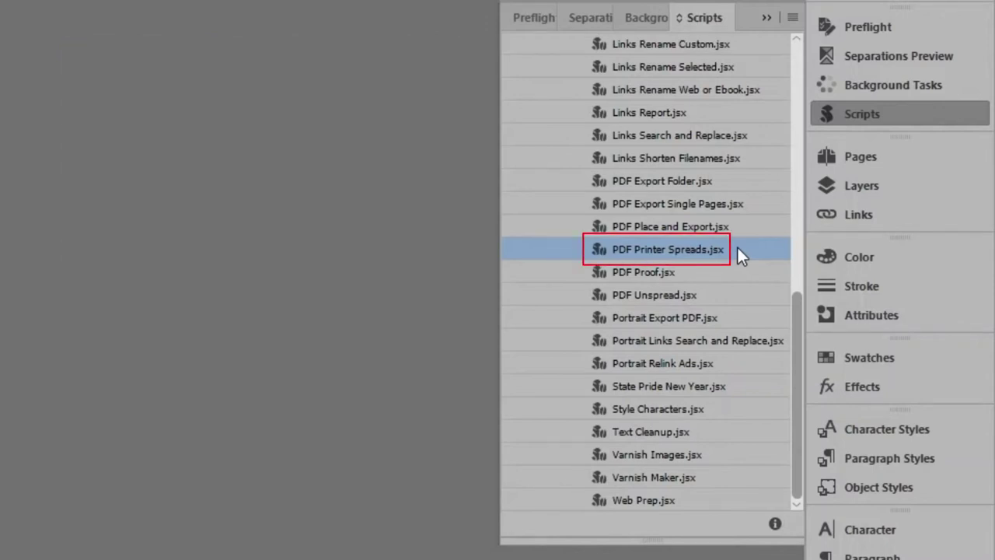
Run PDF Printer Spreads.jsx and choose mock-pages-16.pdf as the input PDF
double_click(678, 251)
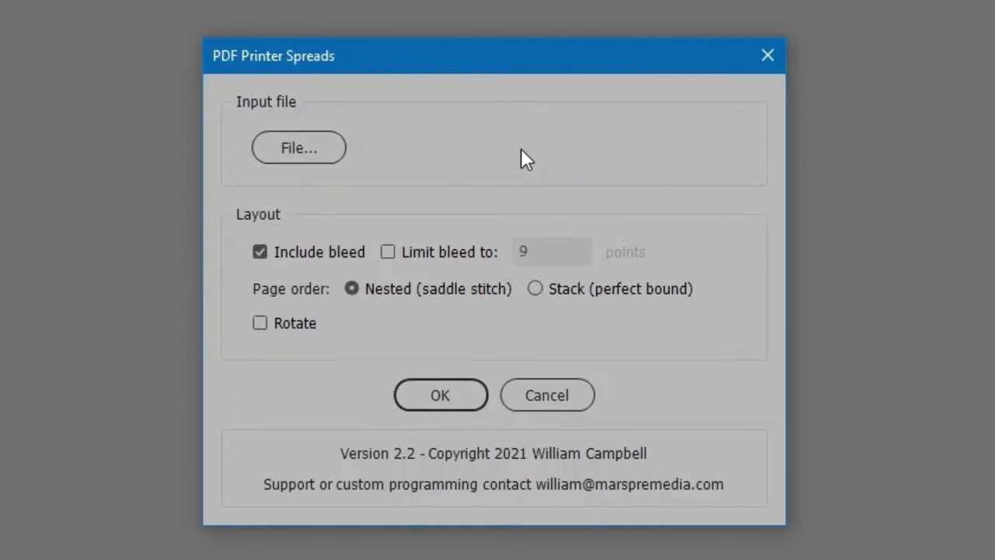
left_click(329, 148)
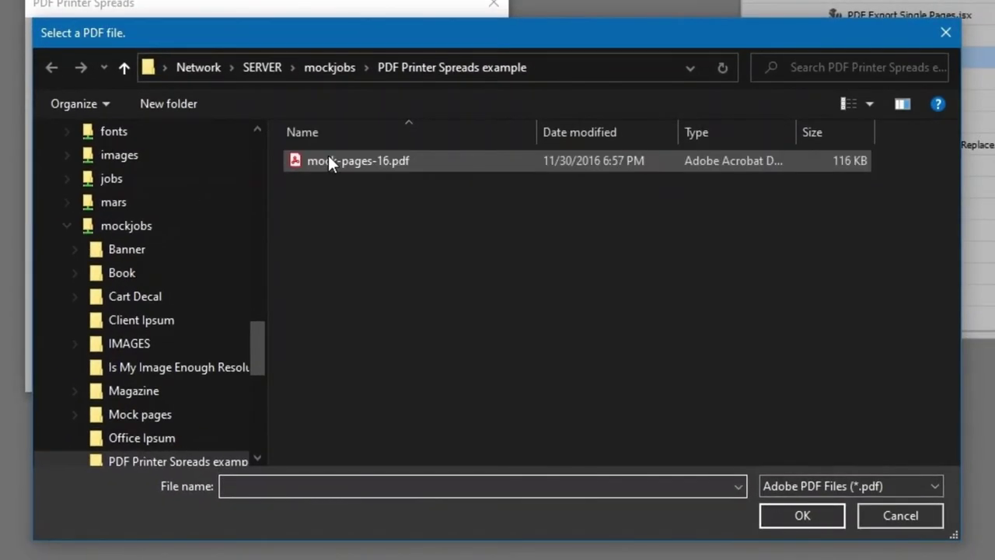
left_click(328, 160)
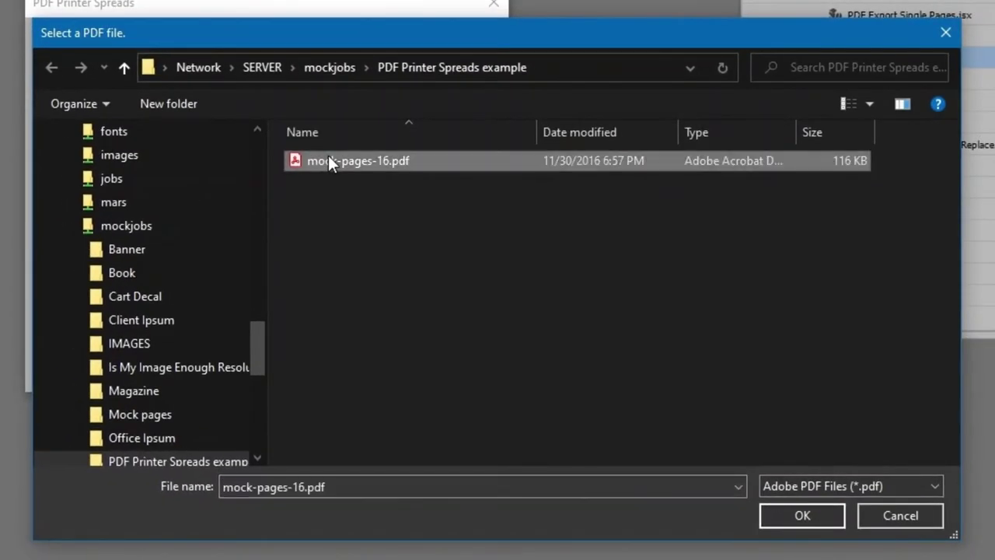
left_click(795, 515)
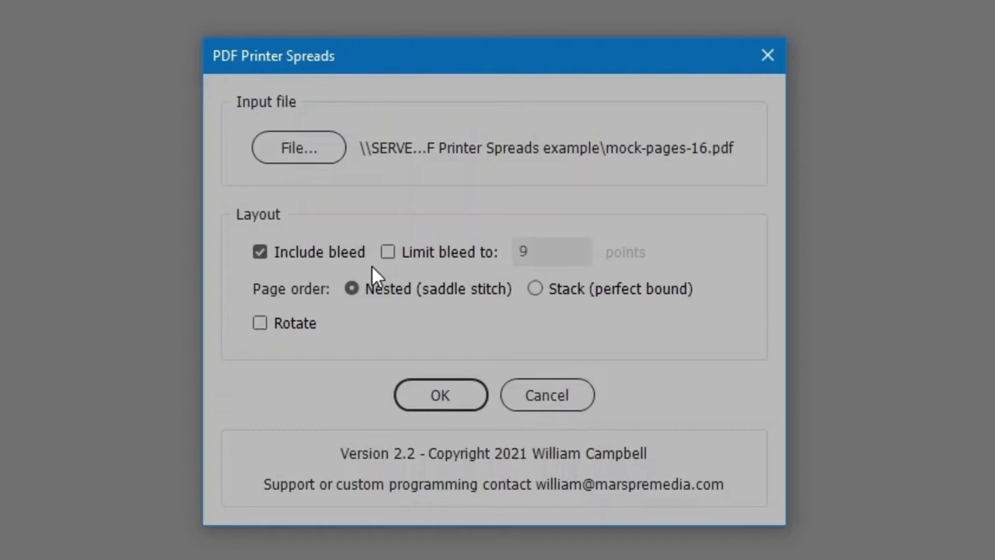
left_click(458, 255)
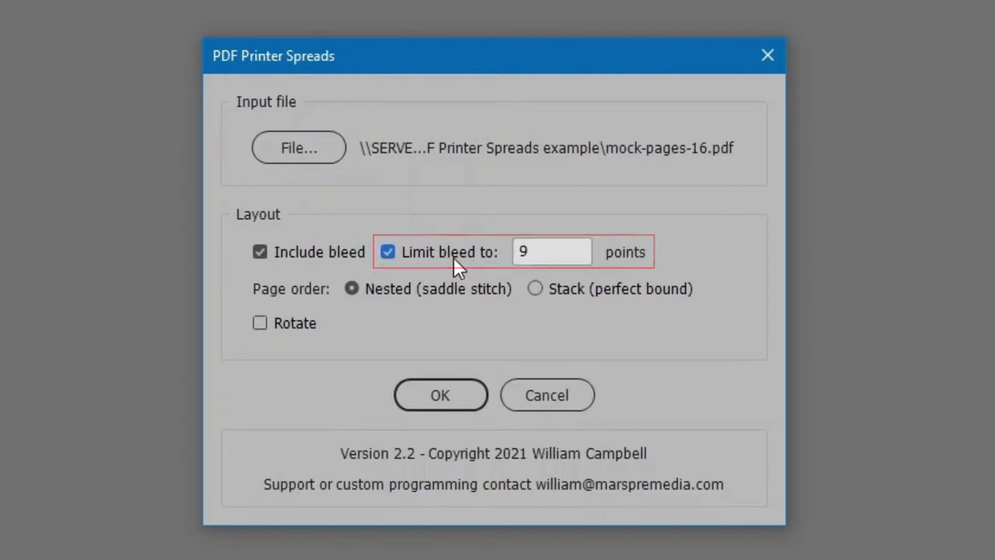
left_click(452, 250)
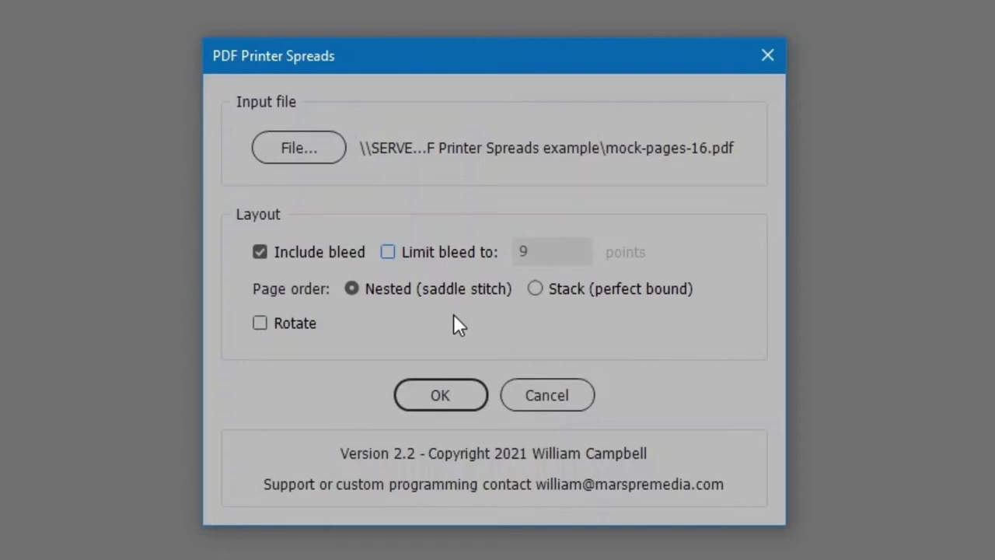
Generate the nested saddle-stitch spreads, 16|1 through 8|9, and review them zoomed out
left_click(457, 394)
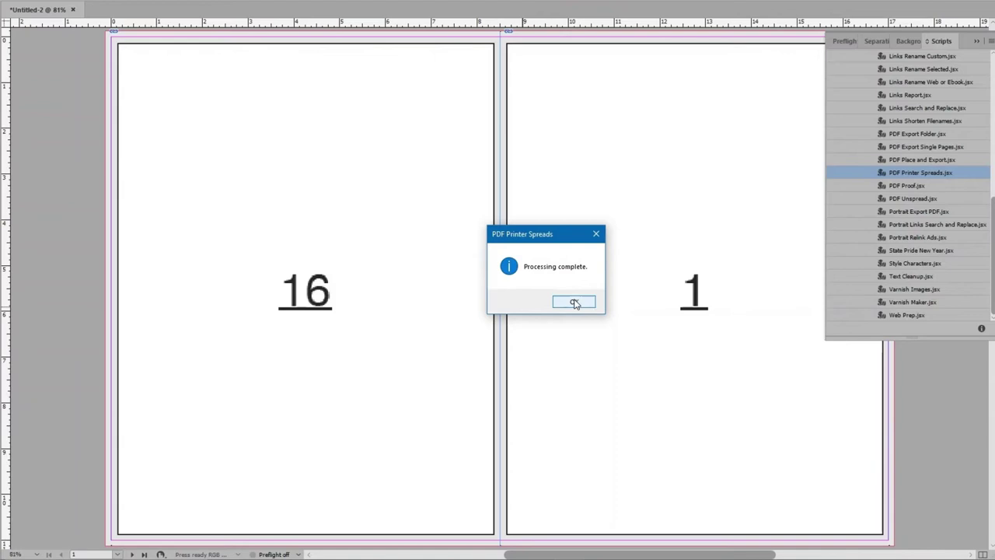
left_click(573, 302)
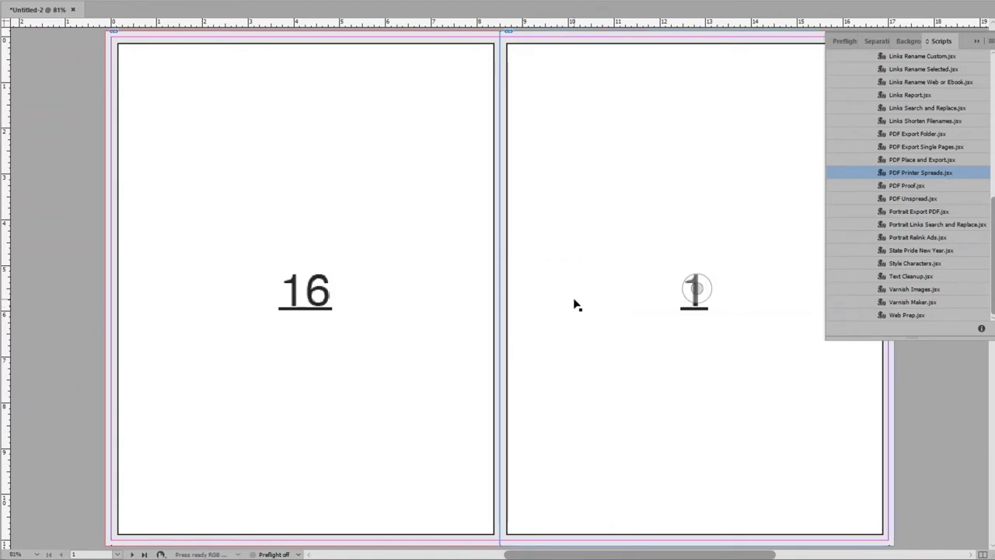
key("ctrl+minus")
key("ctrl+minus")
key("ctrl+minus")
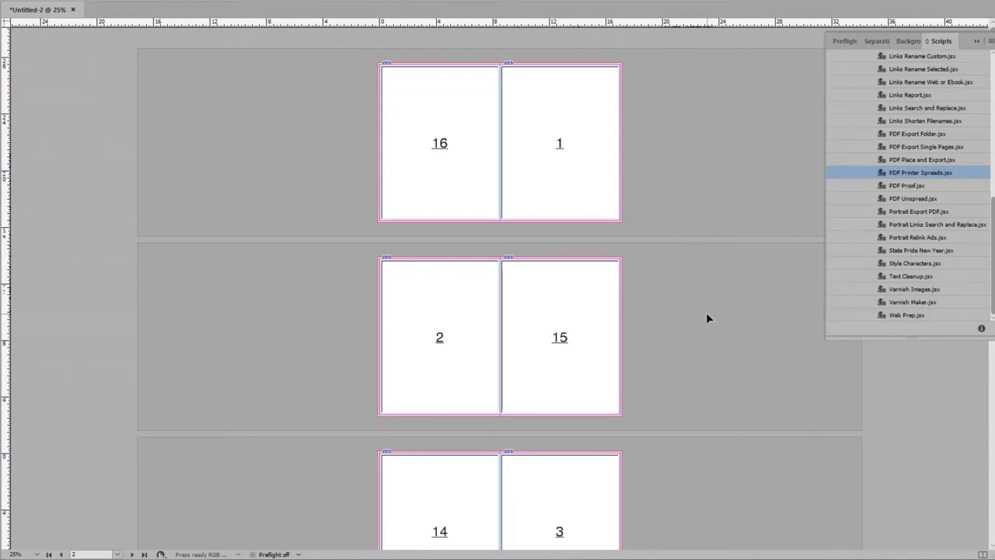
scroll(707, 317, "down", 5)
scroll(705, 317, "down", 12)
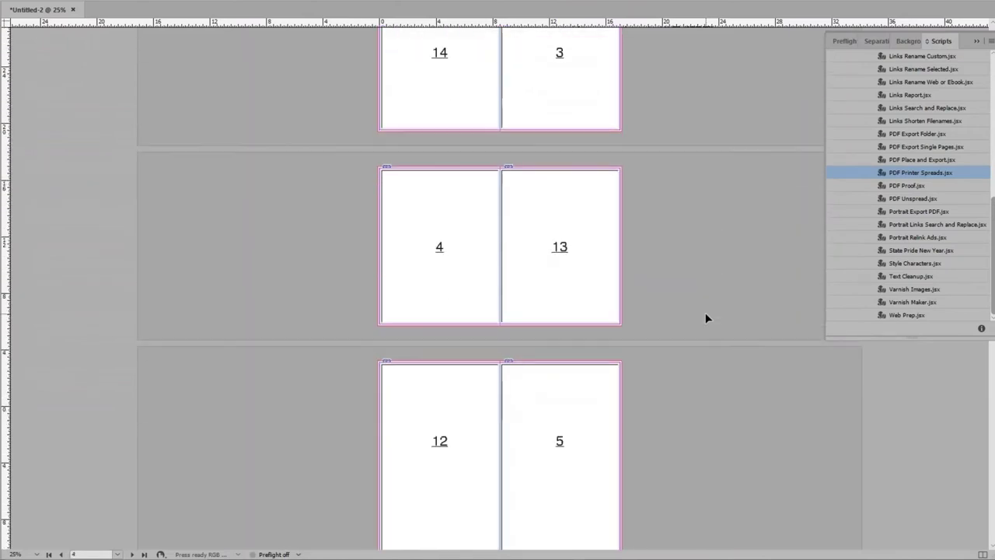
scroll(706, 317, "down", 2)
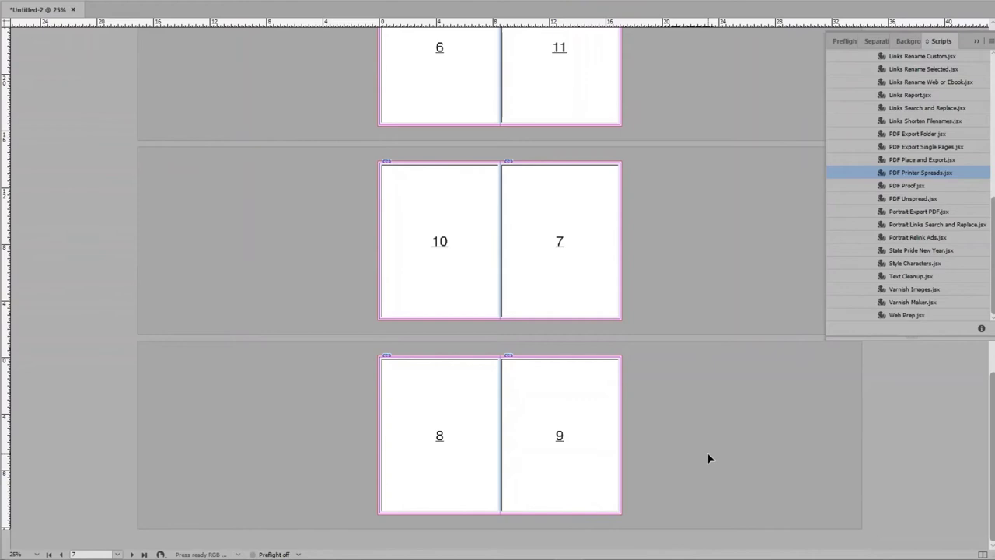
scroll(707, 458, "up", 4)
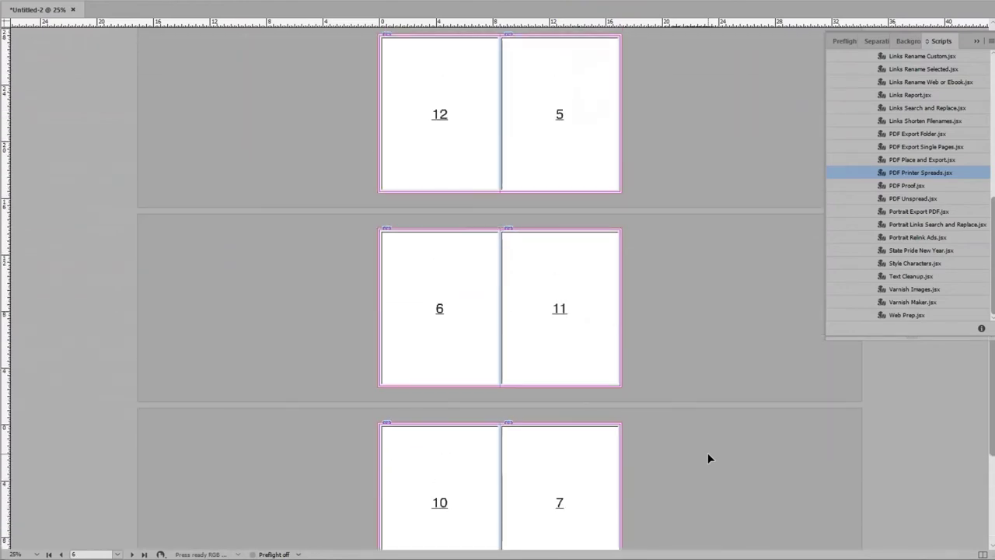
scroll(707, 458, "up", 12)
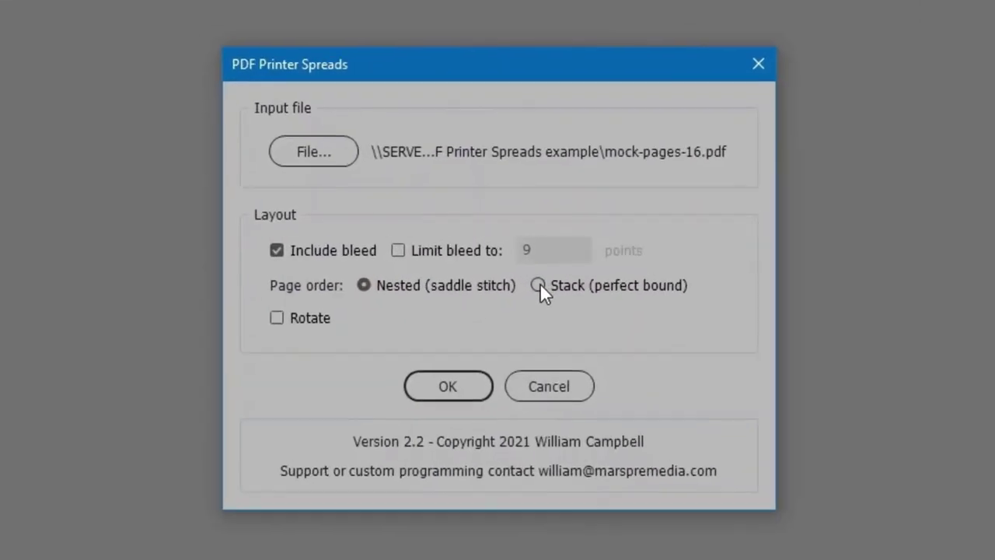
Generate Stack (perfect bound) spreads paired 4|1, 2|3 through 14|15, and review them
left_click(539, 285)
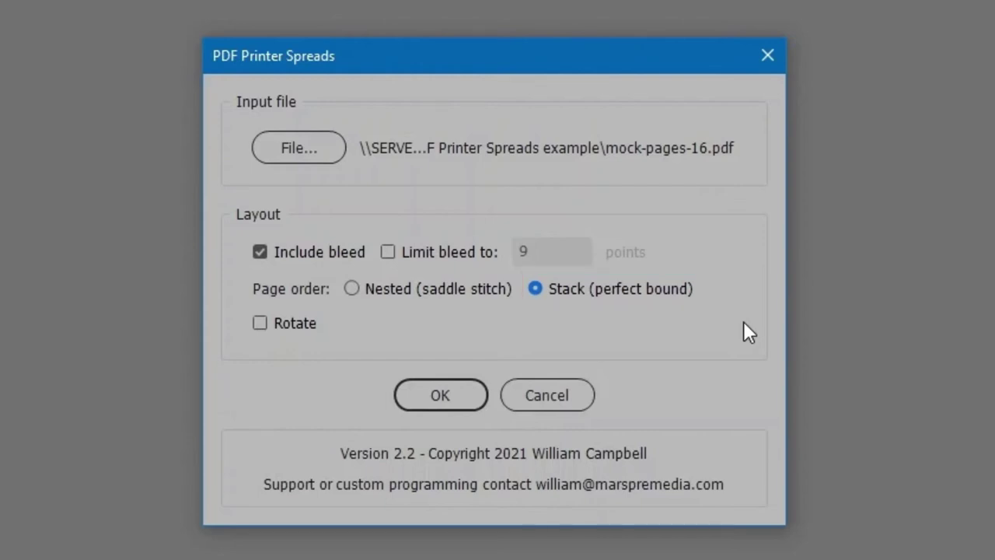
left_click(462, 383)
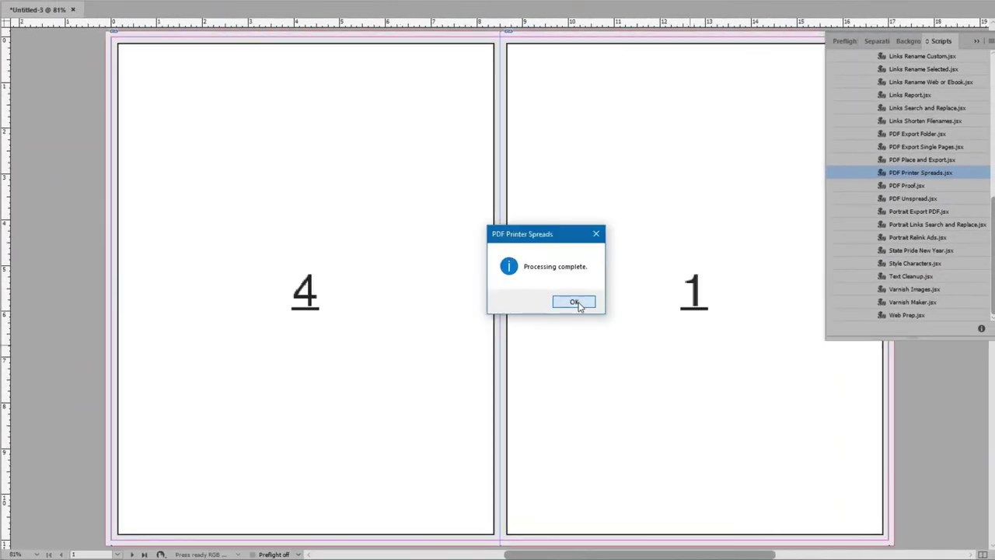
left_click(579, 304)
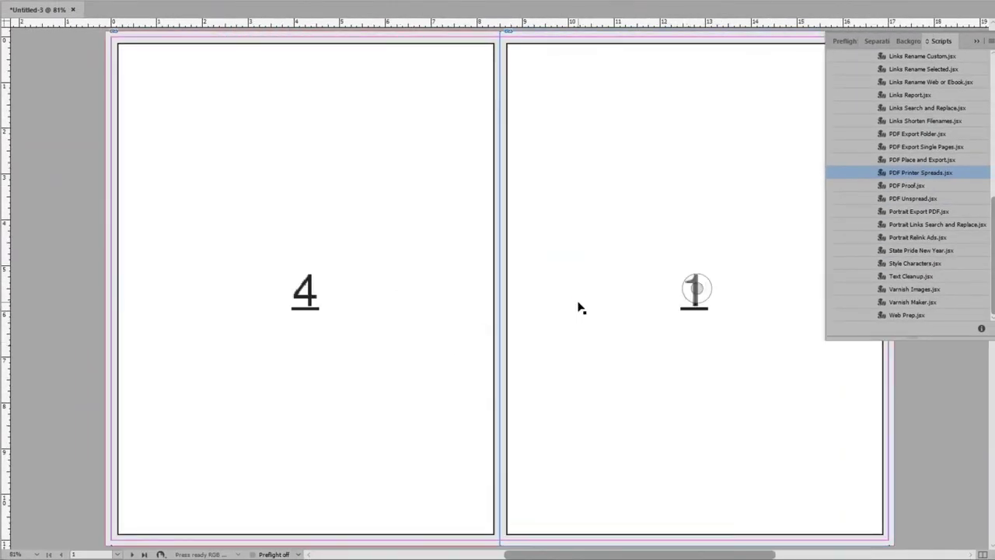
key("ctrl+minus")
key("ctrl+minus")
key("ctrl+minus")
key("ctrl+minus")
key("ctrl+minus")
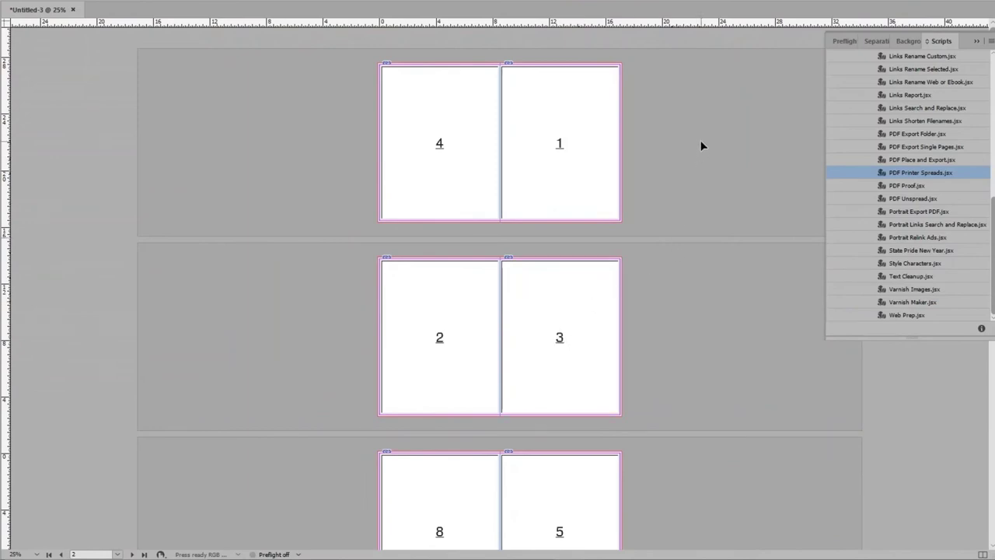
scroll(713, 325, "down", 1)
scroll(714, 325, "down", 7)
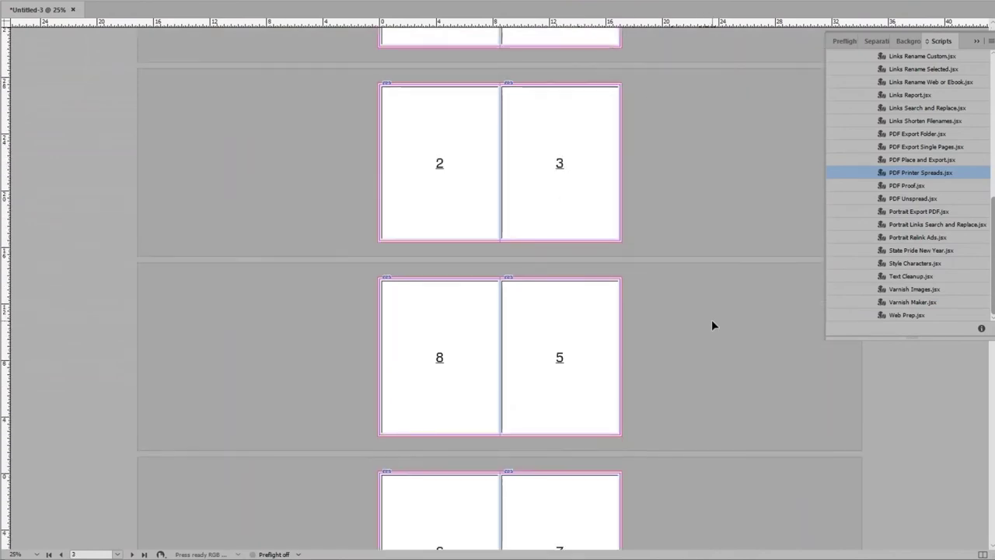
scroll(707, 317, "down", 6)
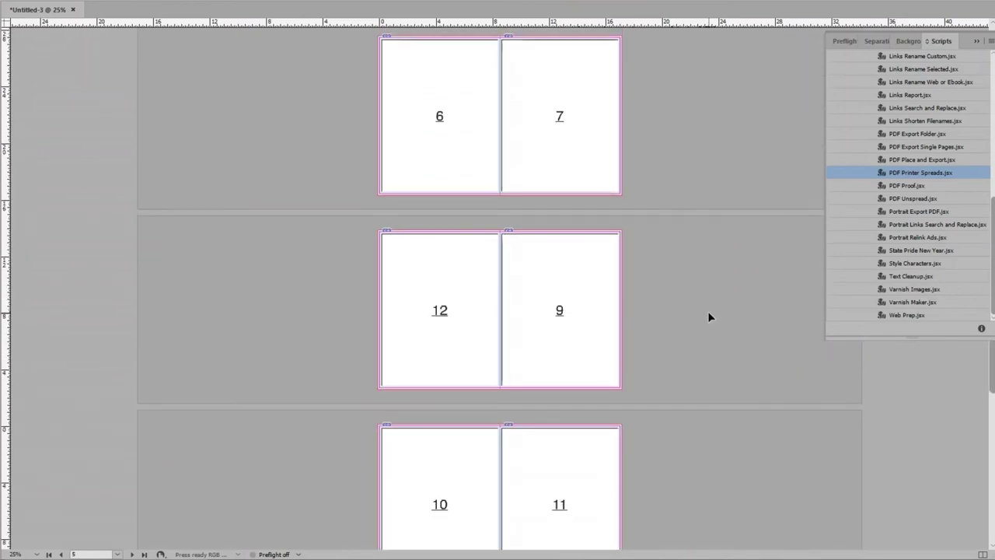
scroll(708, 316, "down", 8)
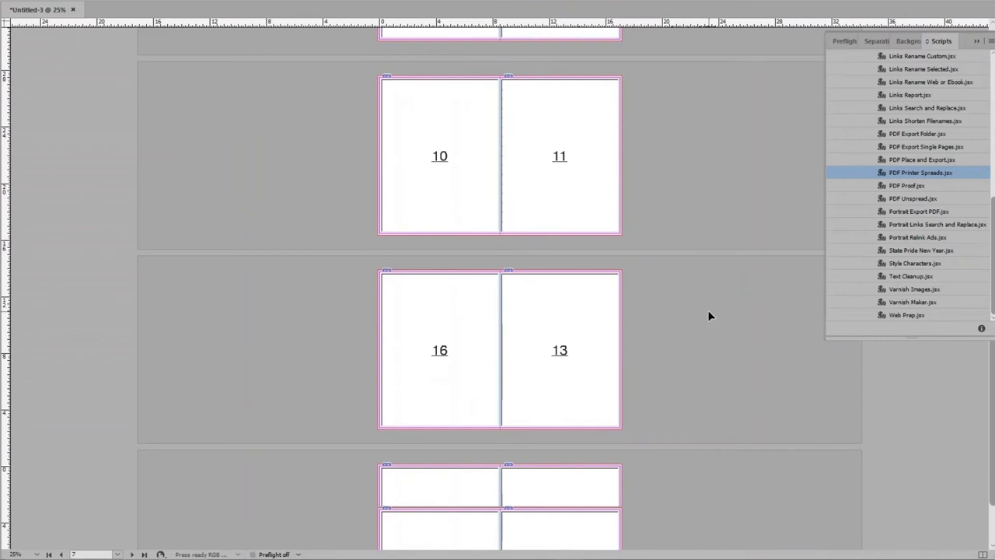
scroll(708, 315, "down", 3)
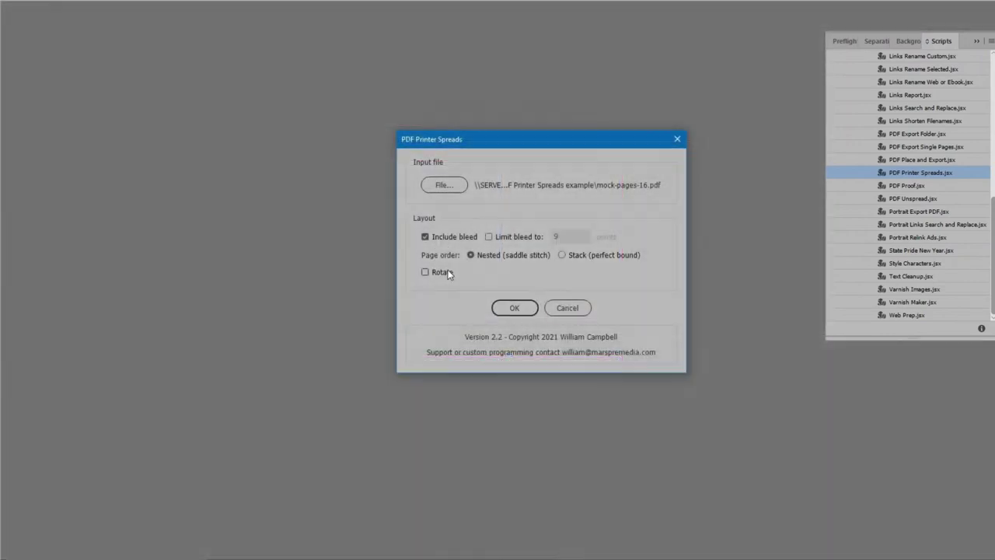
Enable Rotate and generate rotated nested spreads such as 16|1 and 15|2, then review them
left_click(424, 268)
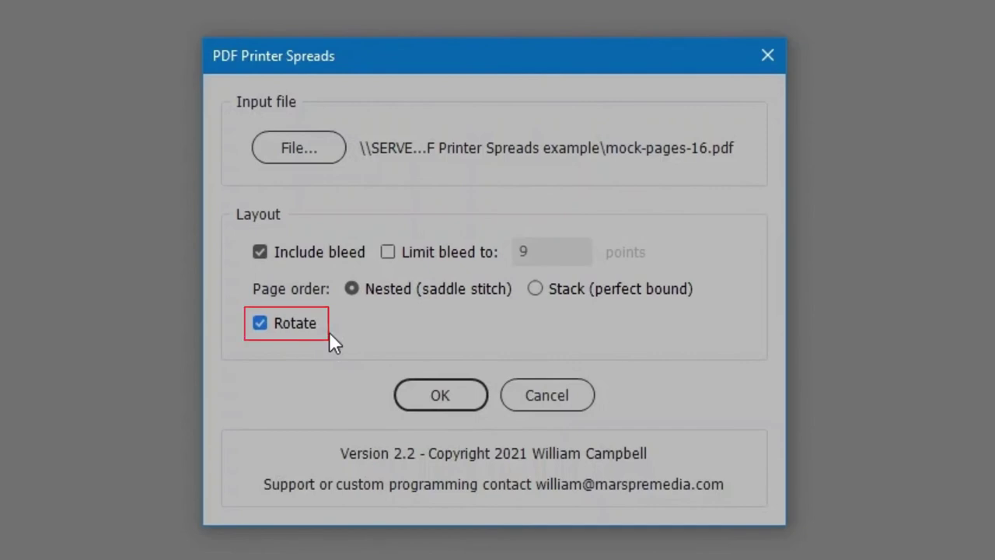
left_click(471, 406)
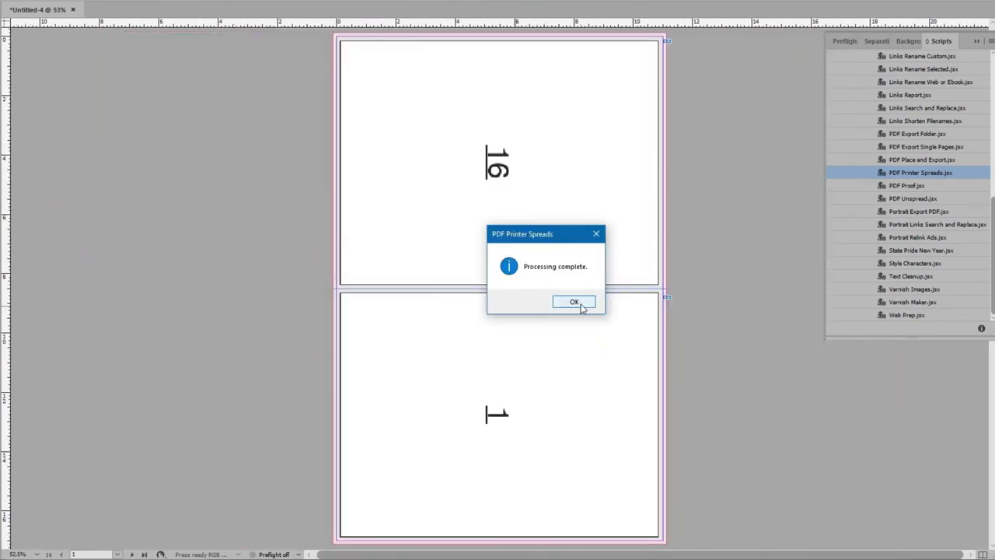
left_click(581, 305)
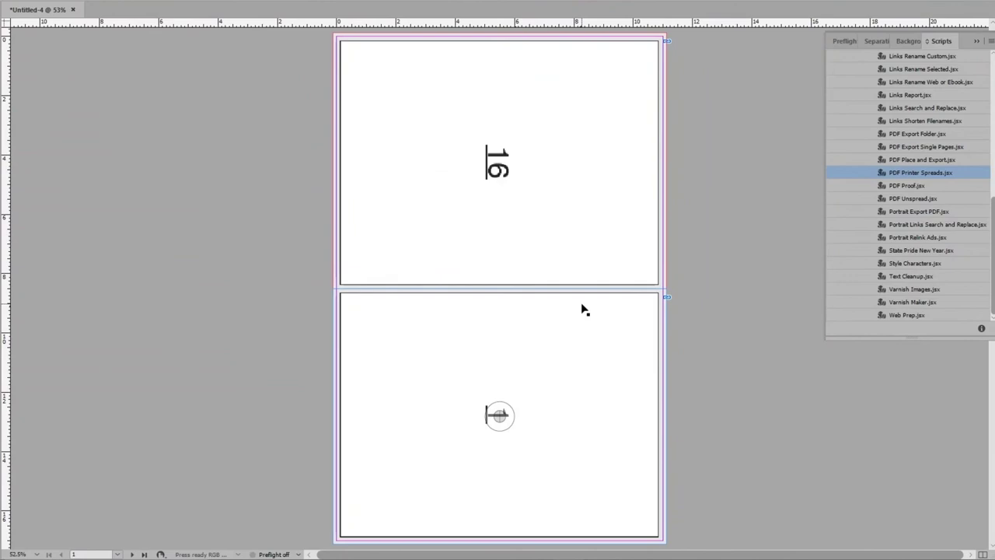
key("ctrl+minus")
key("ctrl+minus")
scroll(741, 283, "down", 10)
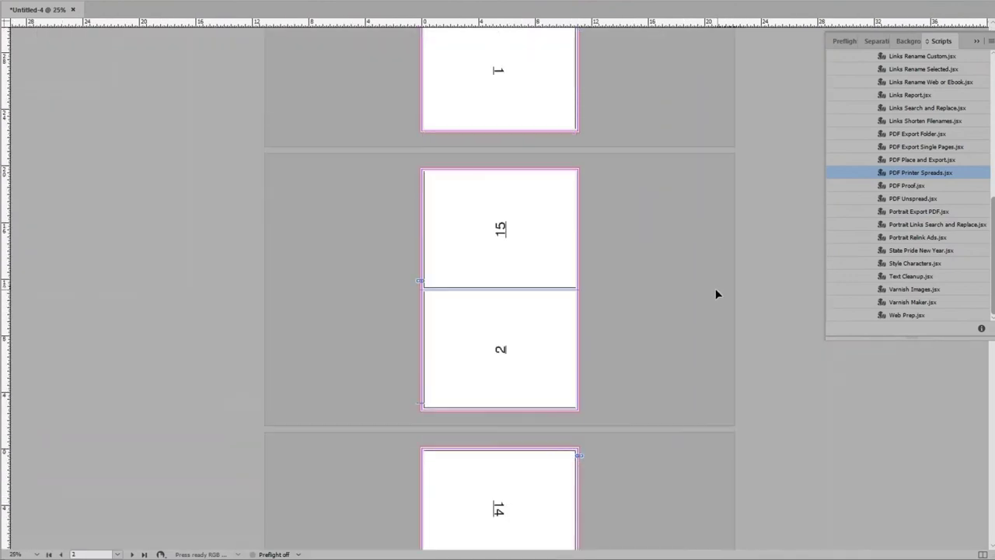
scroll(708, 296, "down", 10)
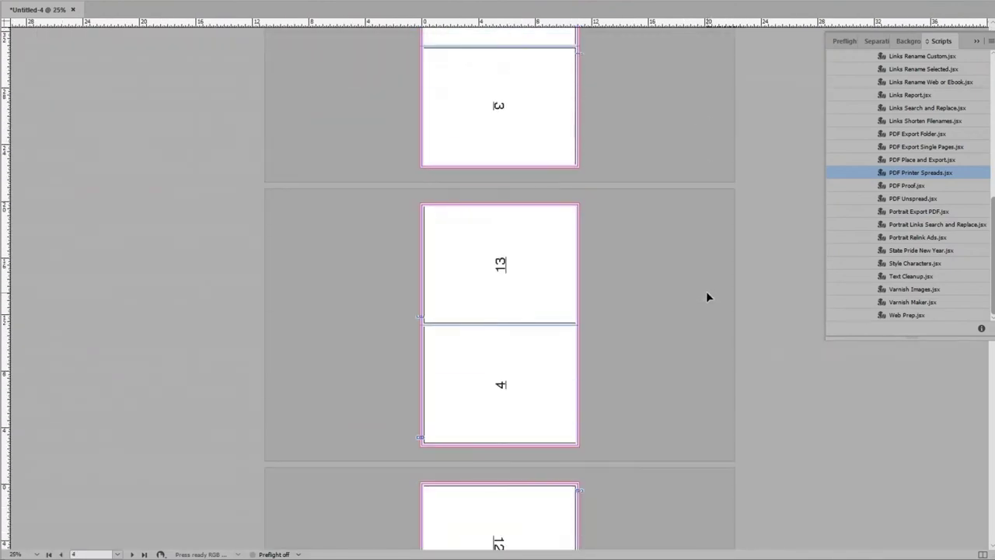
scroll(707, 297, "down", 5)
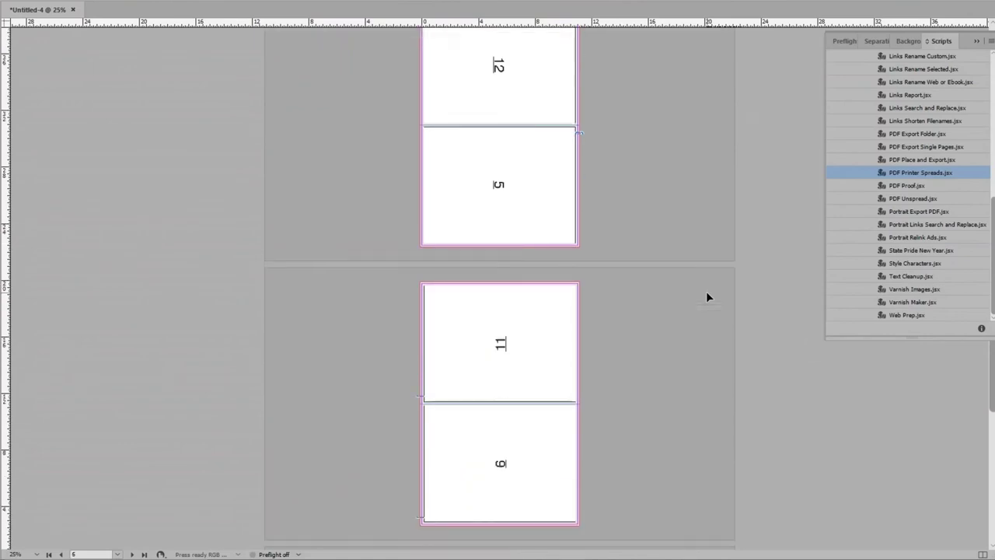